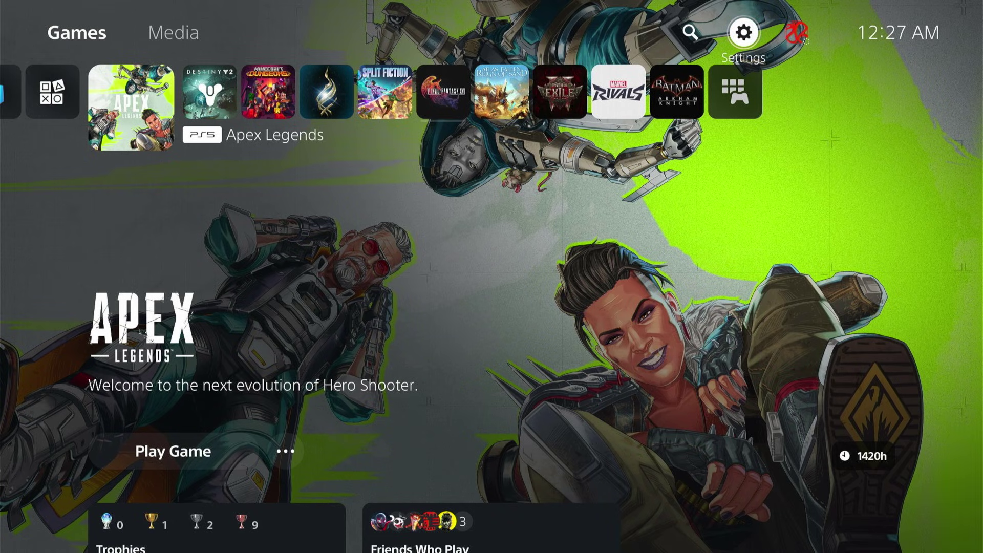
Enter Settings from the home screen and move to Users and Accounts.
key("Down")
key("Up")
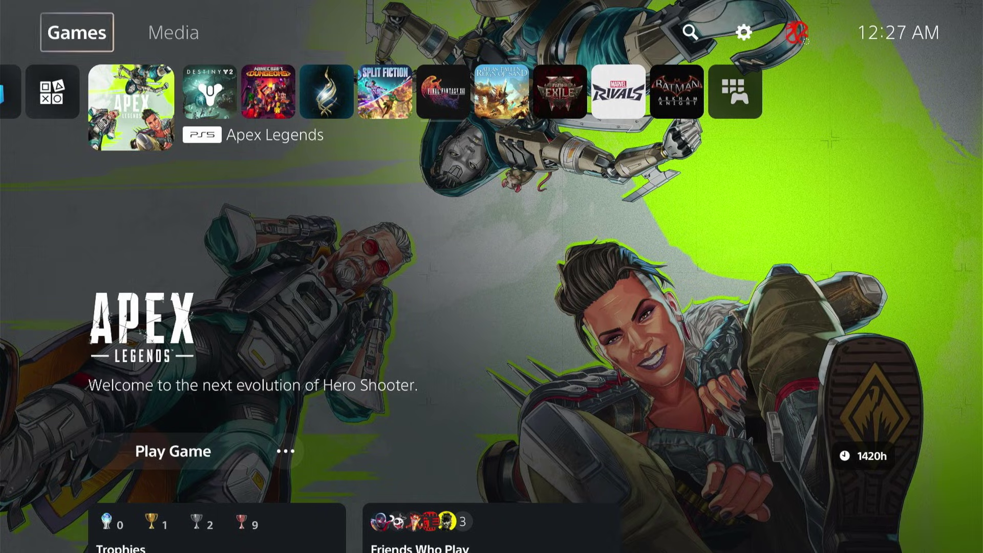
key("Right")
key("Right")
key("Right")
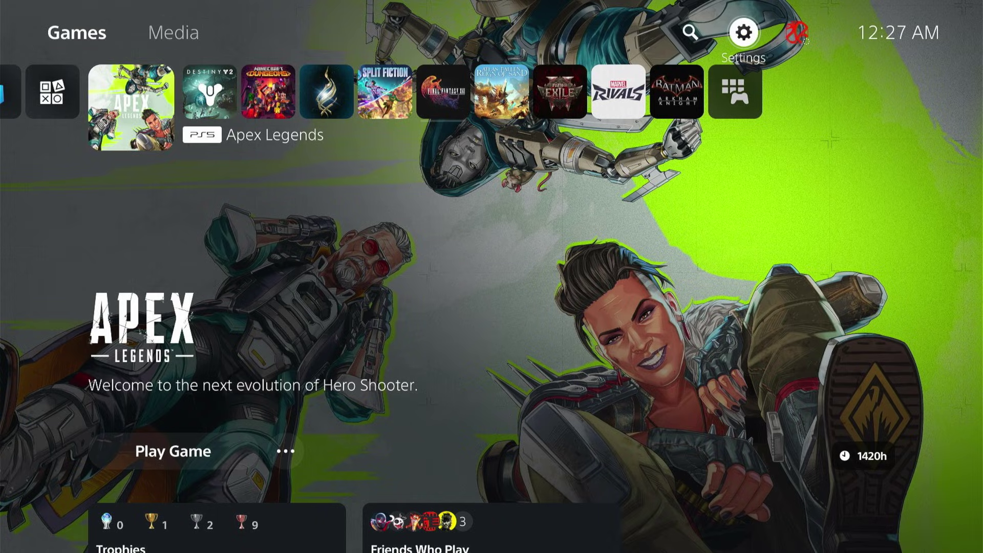
key("Return")
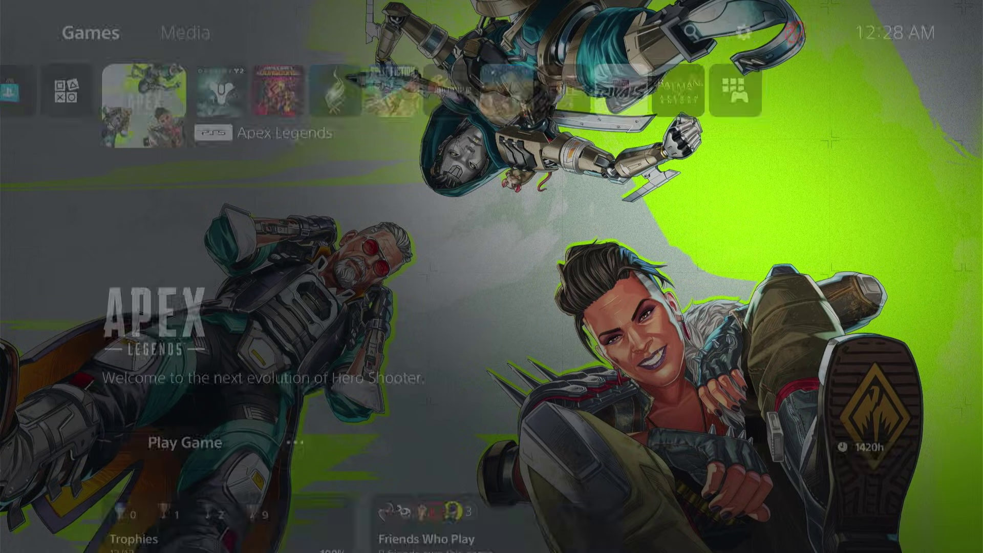
key("Down")
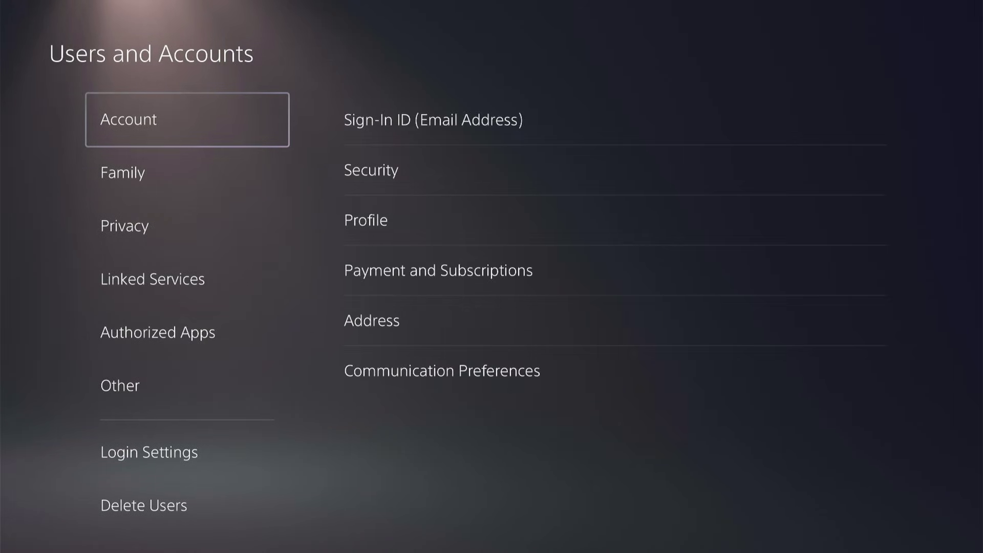
Go into Linked Services and highlight the Discord entry.
key("Down")
key("Down")
key("Down")
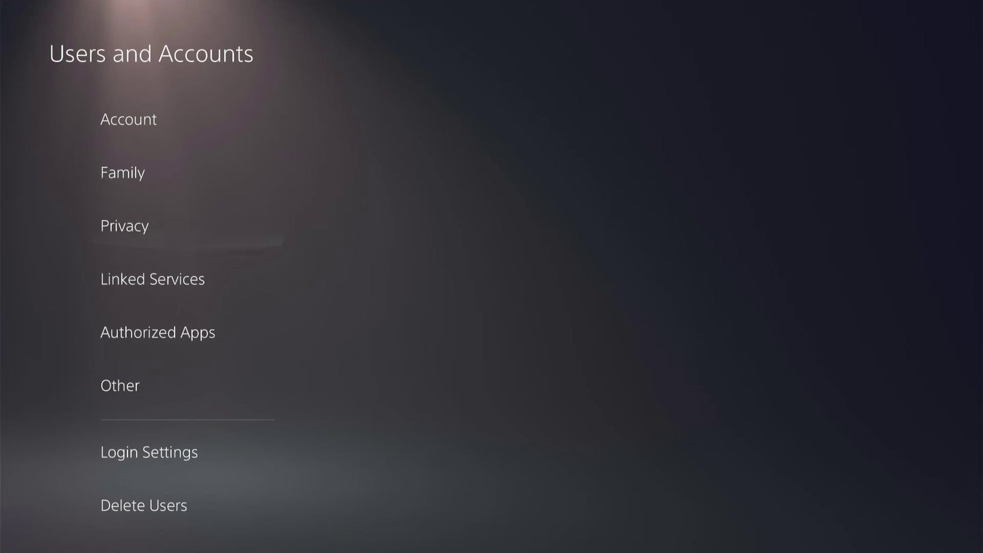
key("Return")
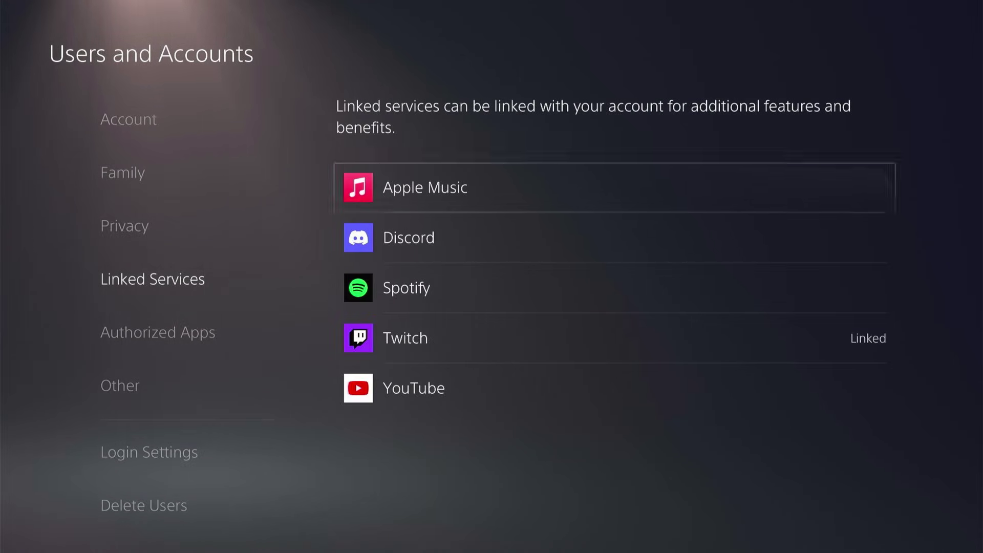
key("Down")
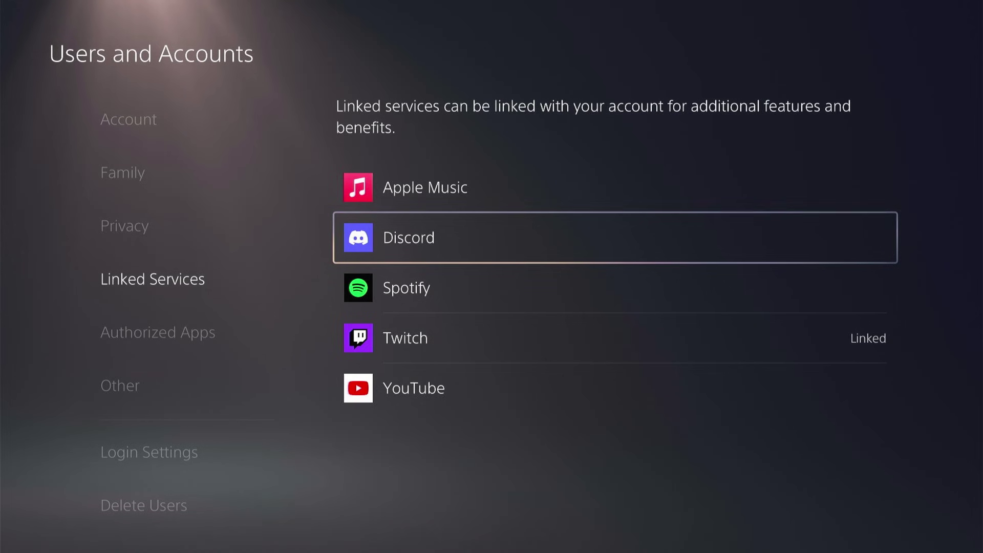
Start linking the Discord account until 'Your Accounts are Linked' appears.
key("Return")
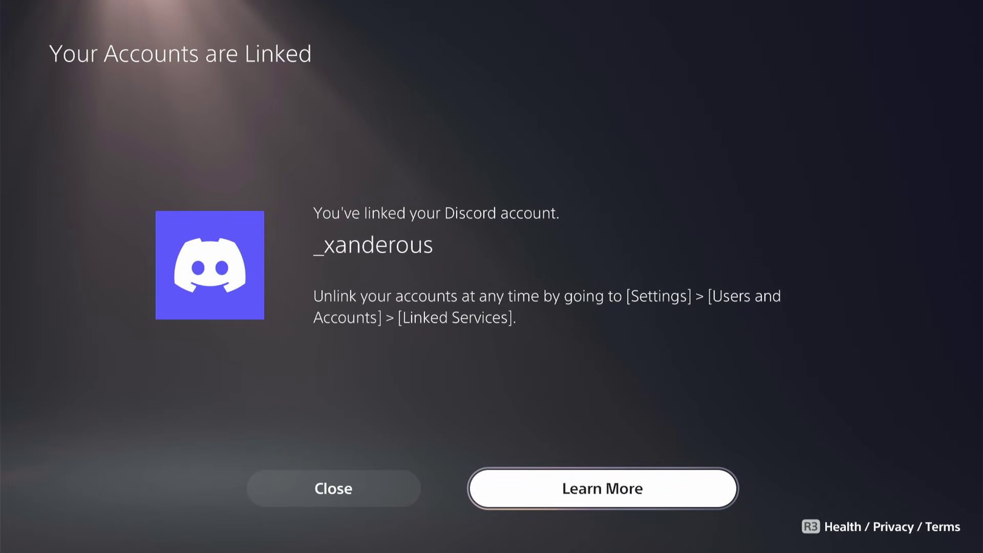
Select Learn More to show the Discord voice chat guide.
key("Return")
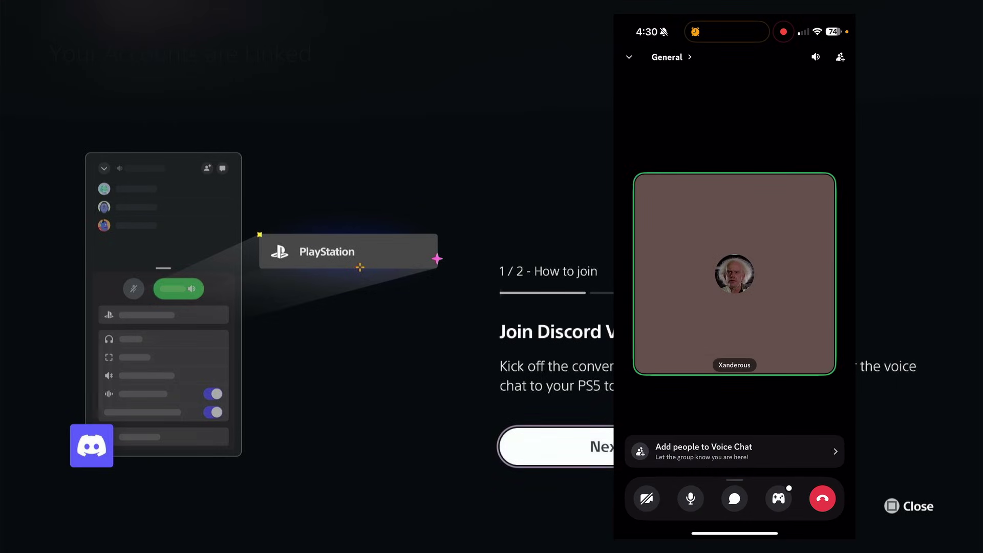
Advance to the second page of the voice chat guide.
key("Return")
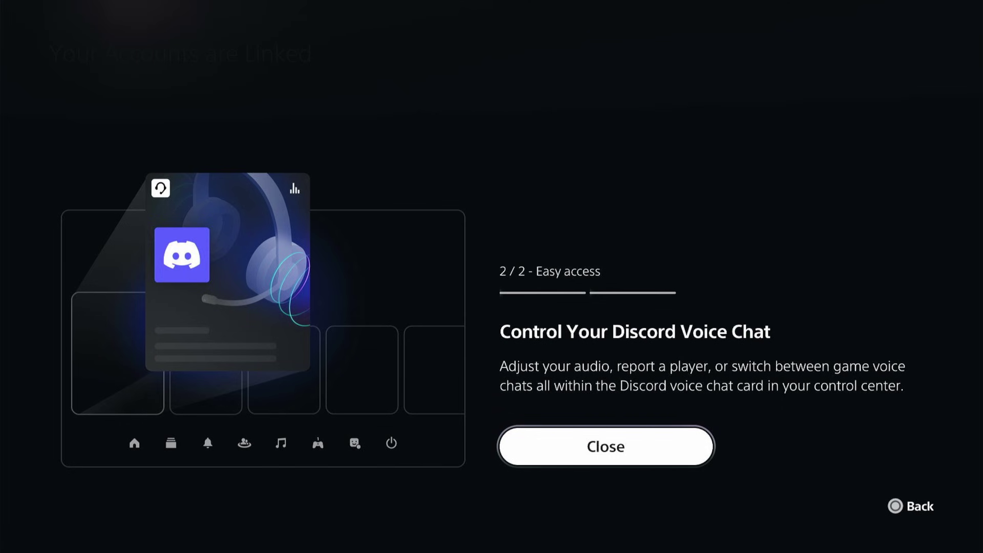
Close the guide and confirmation, returning to Linked Services with Discord shown as Linked.
key("Return")
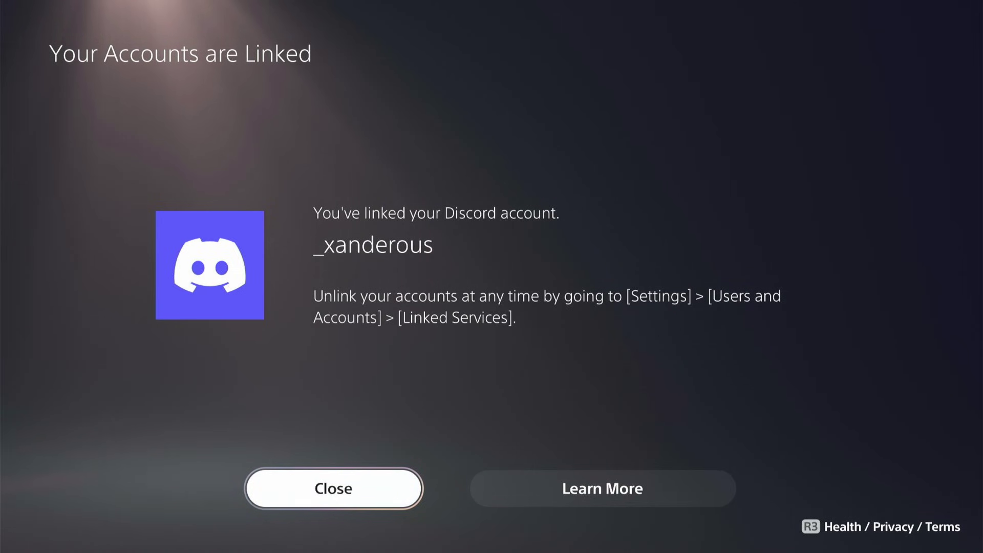
key("Return")
key("Escape")
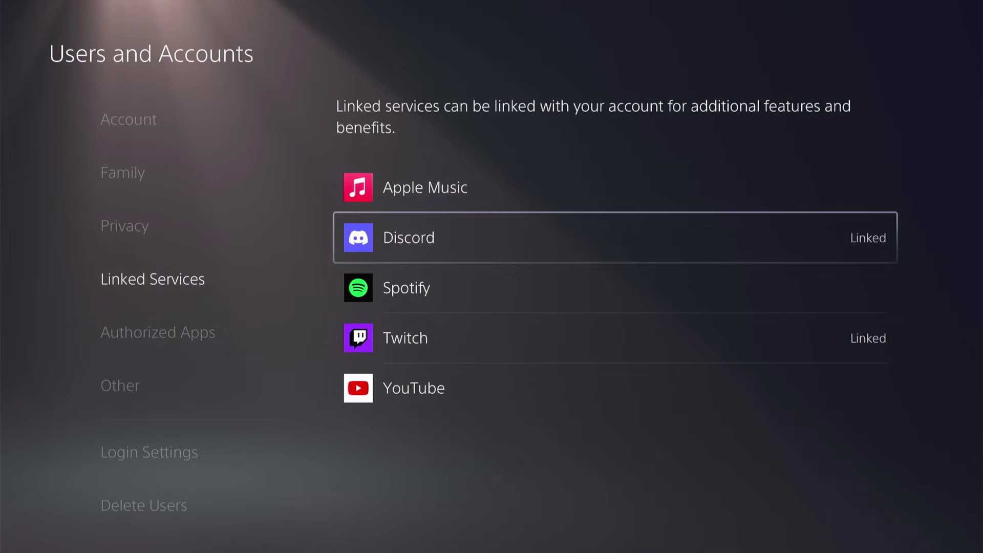